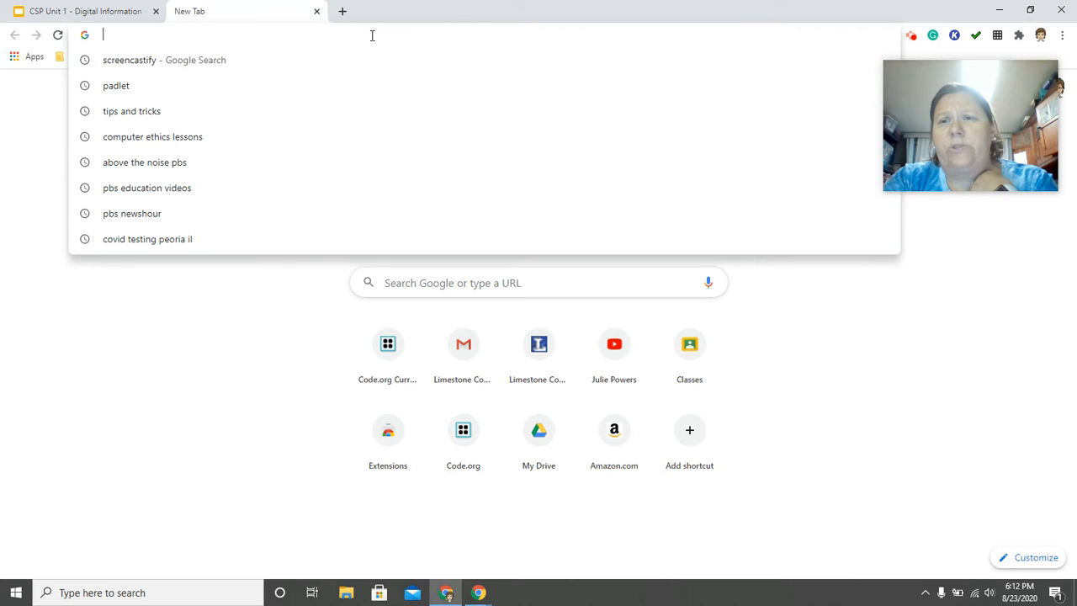
# Open the photo editor site photopea.com in the new browser tab.
pyautogui.write('pea')
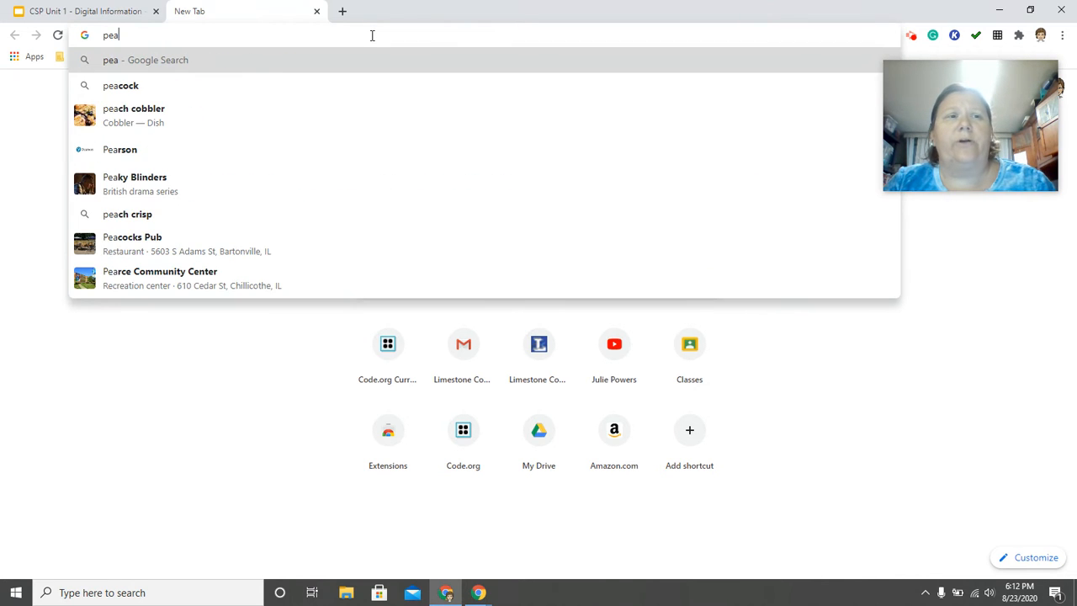
pyautogui.press('BackSpace')
pyautogui.press('BackSpace')
pyautogui.write('h')
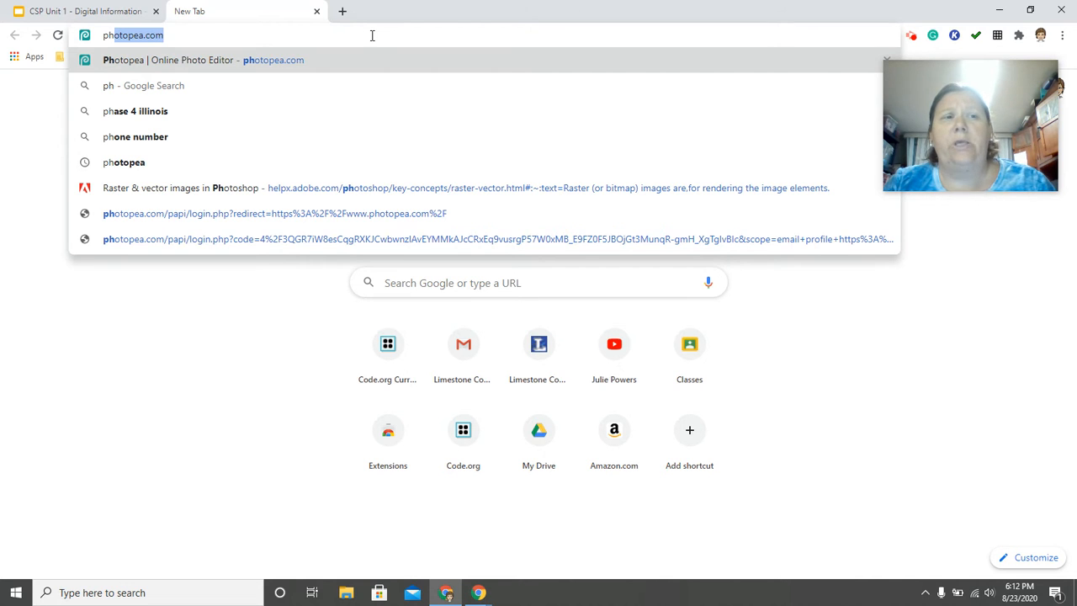
pyautogui.press('Return')
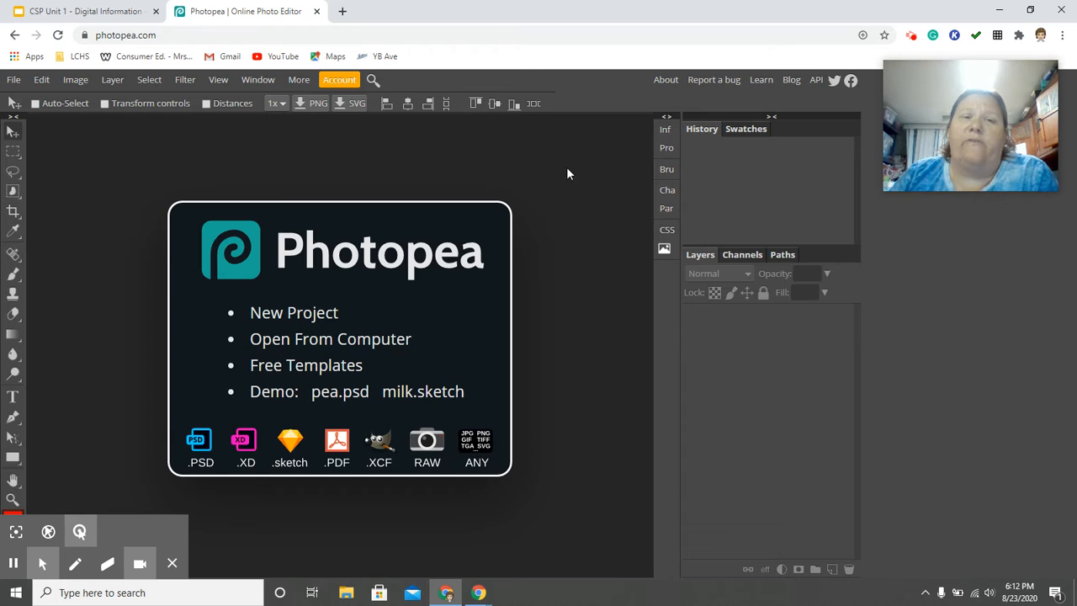
# Log out of the editor account and close the account details.
pyautogui.click(337, 82)
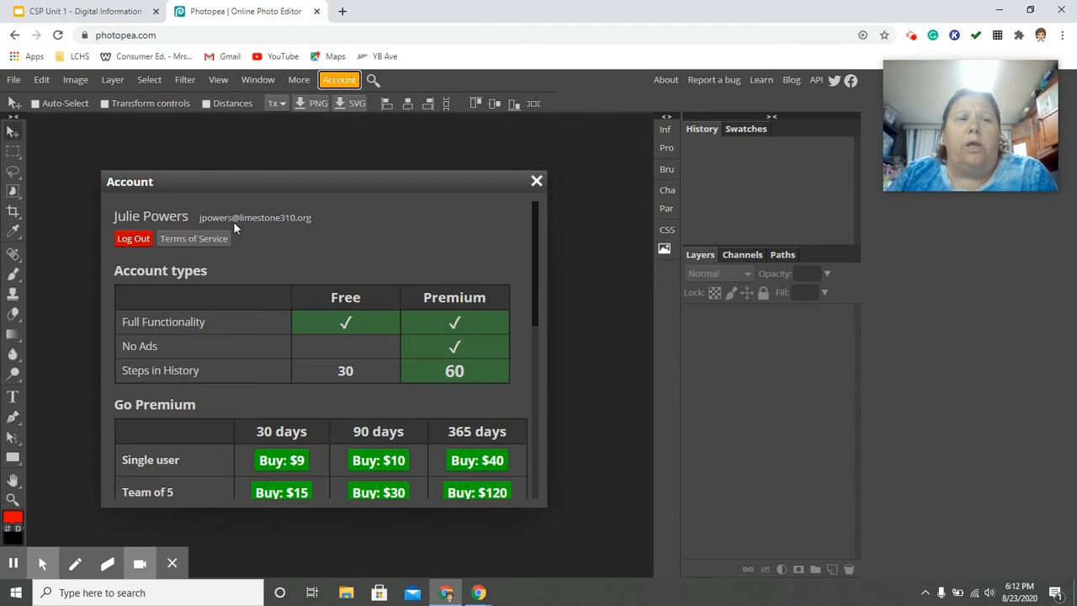
pyautogui.click(133, 238)
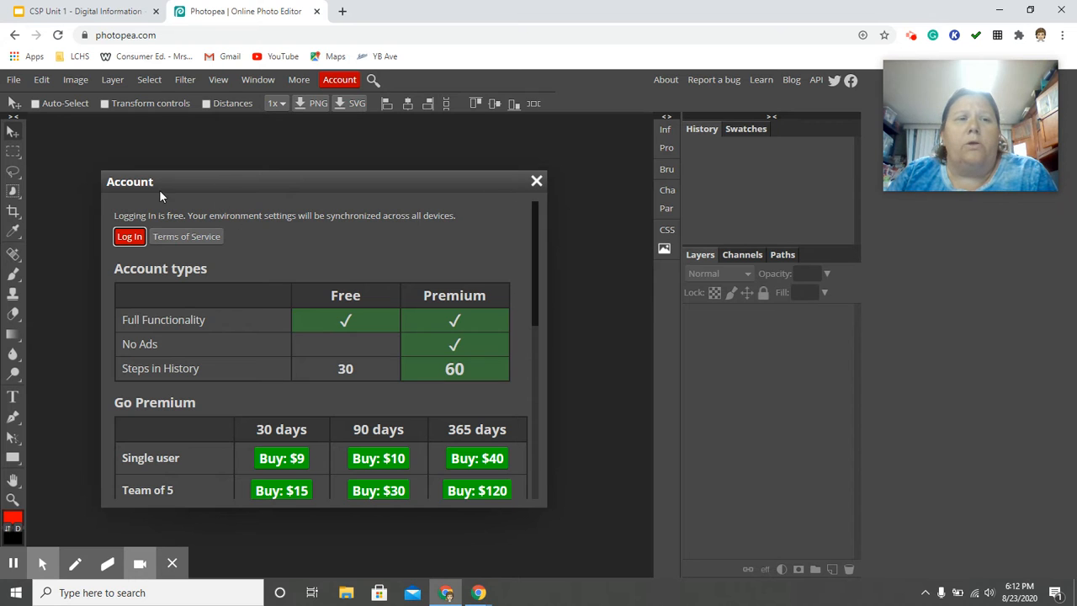
pyautogui.click(536, 183)
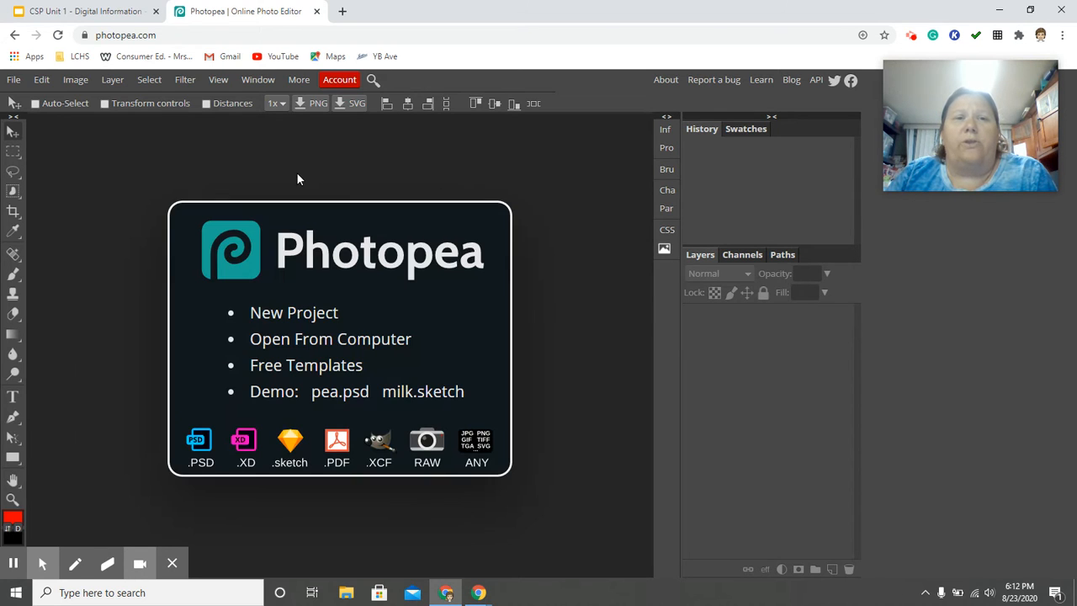
# Log in to the editor with the teacher's Google account and close the account details.
pyautogui.click(340, 85)
pyautogui.click(129, 236)
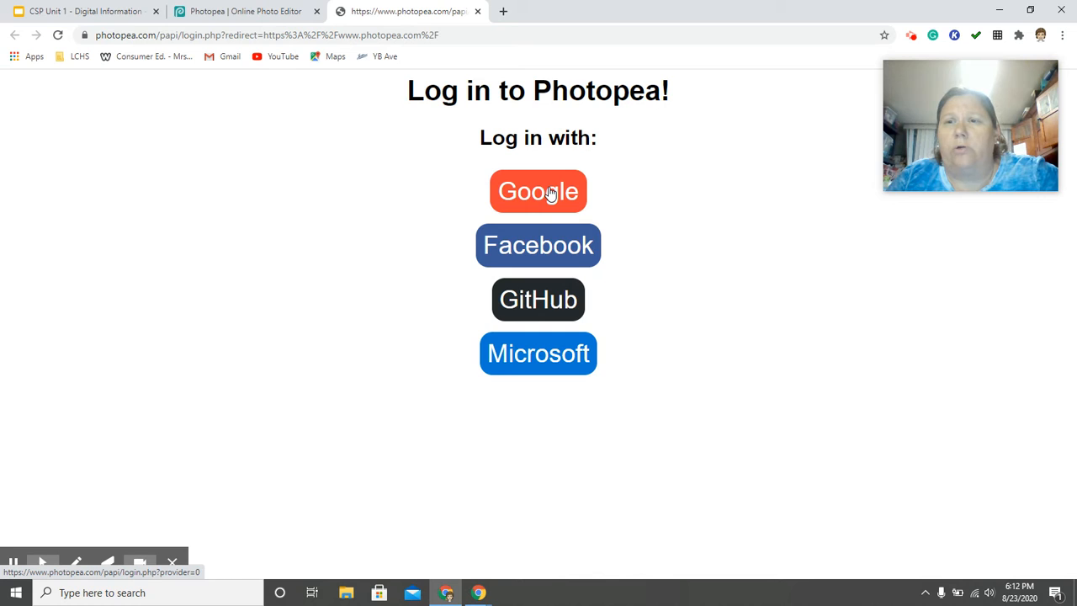
pyautogui.click(550, 193)
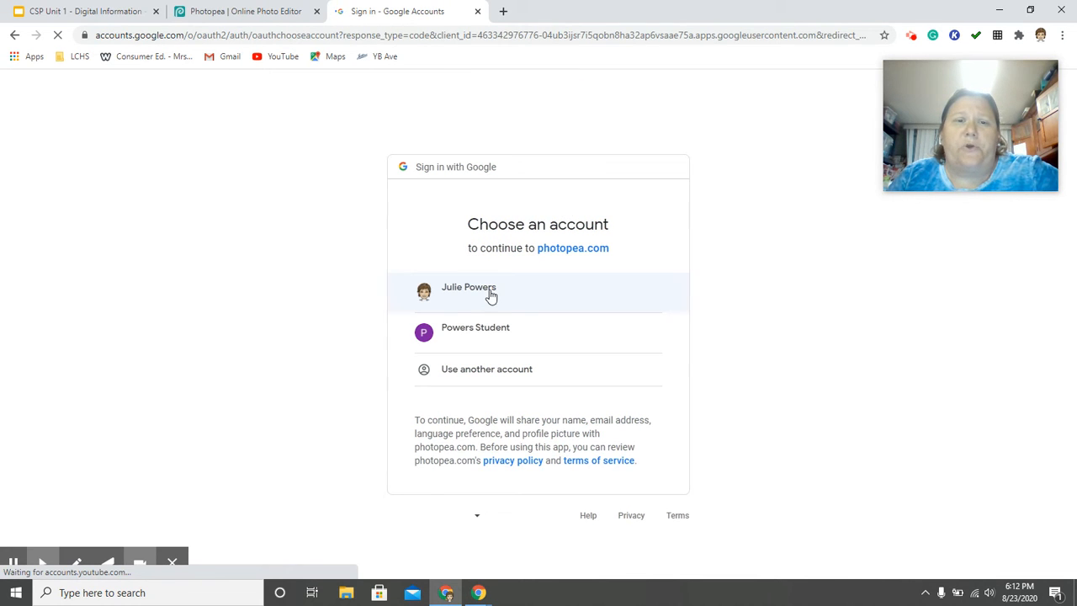
pyautogui.click(485, 294)
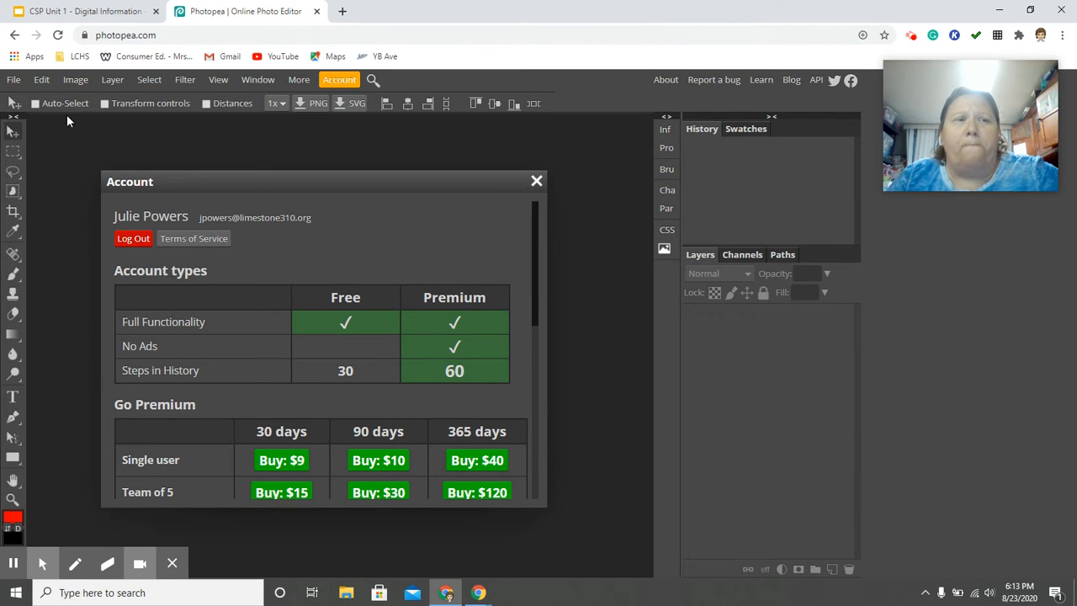
pyautogui.click(536, 182)
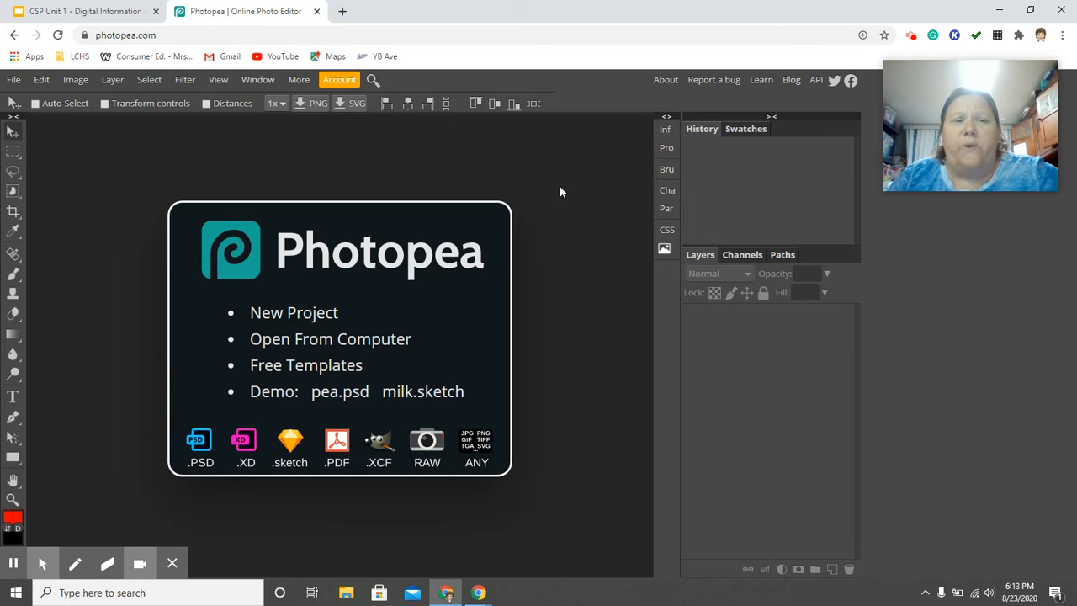
# Create a blank 1280 × 720 px project at 72 DPI with a white background.
pyautogui.click(313, 317)
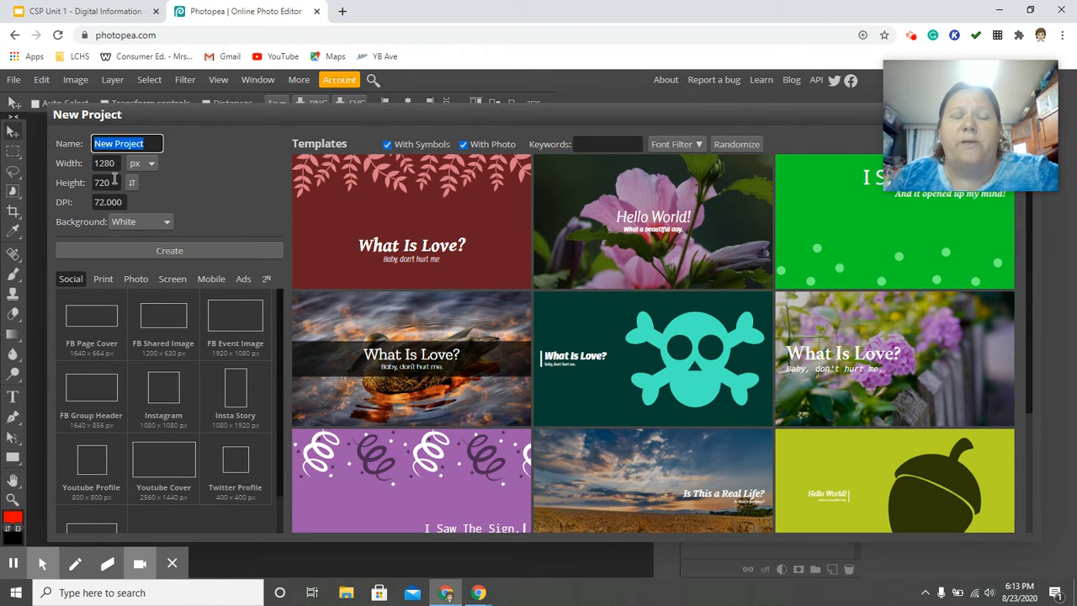
pyautogui.click(164, 253)
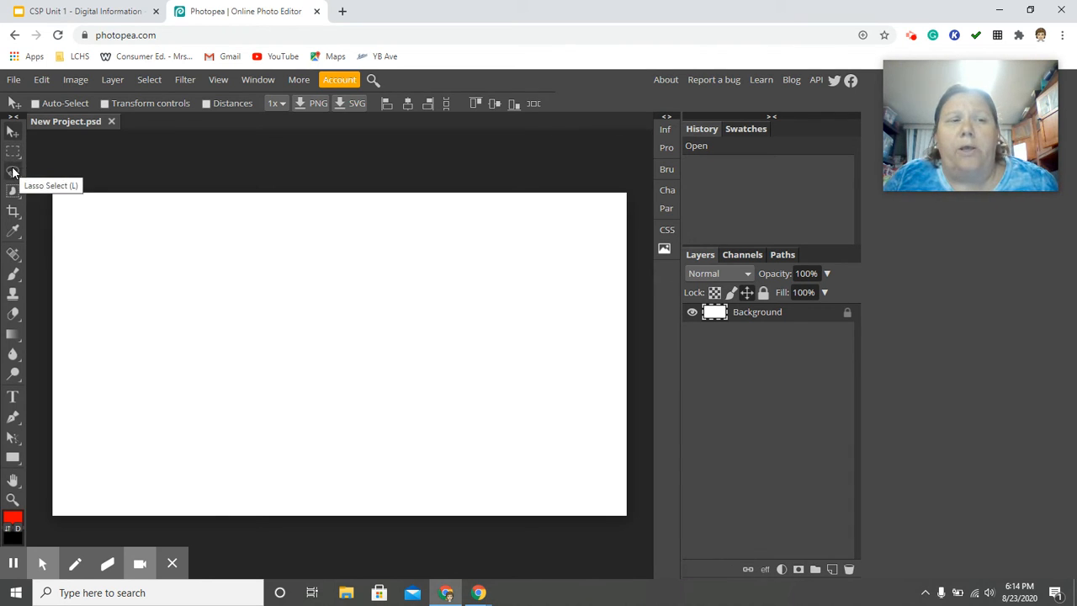
# Add a text layer with the teacher's title and surname in the upper part of the canvas.
pyautogui.click(15, 400)
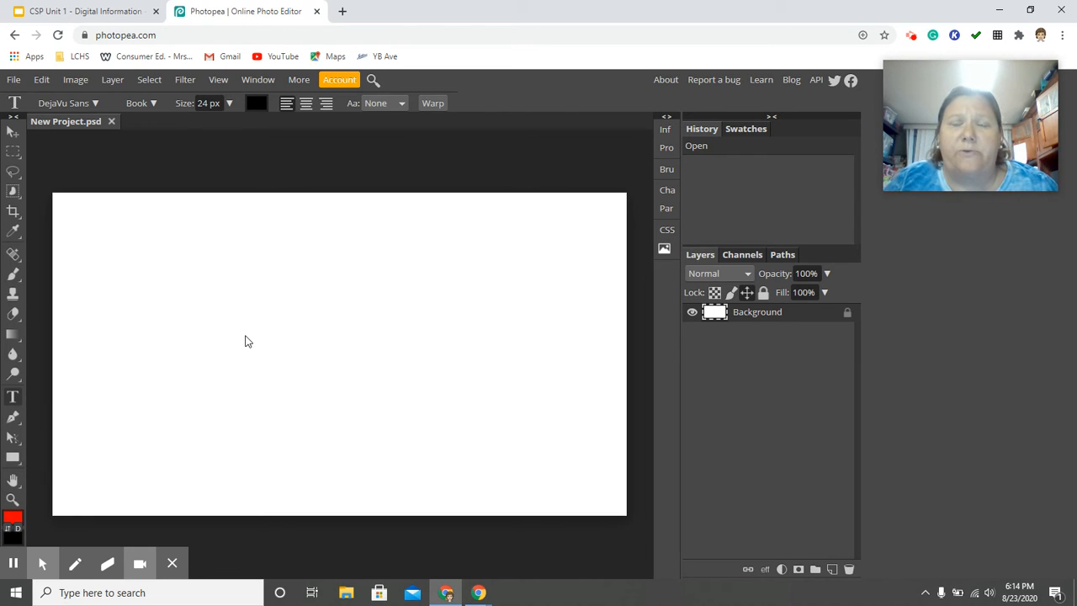
pyautogui.click(215, 298)
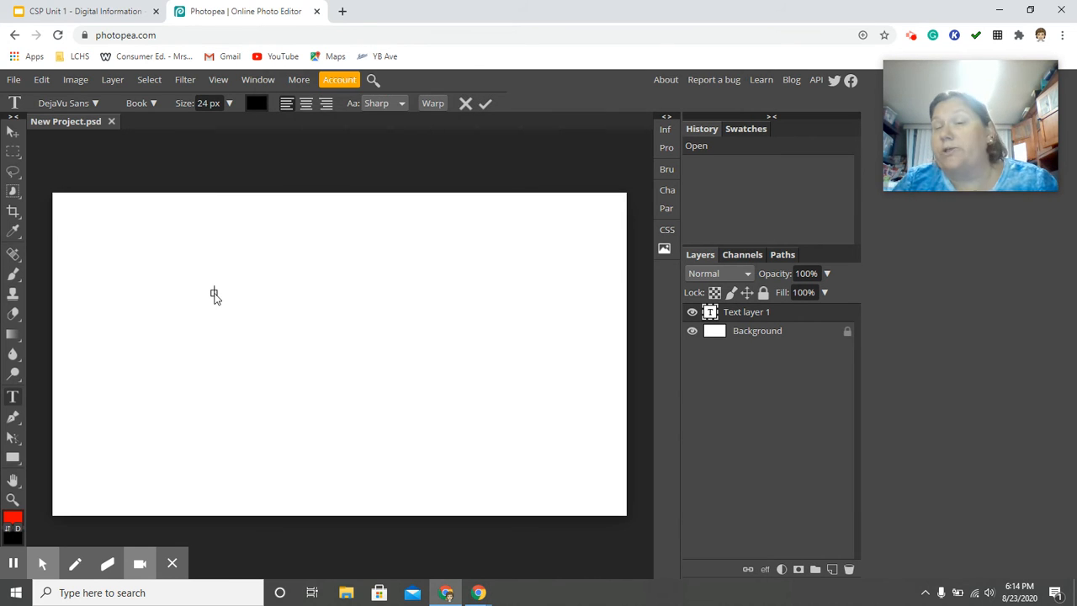
pyautogui.write('Mrs. Powers')
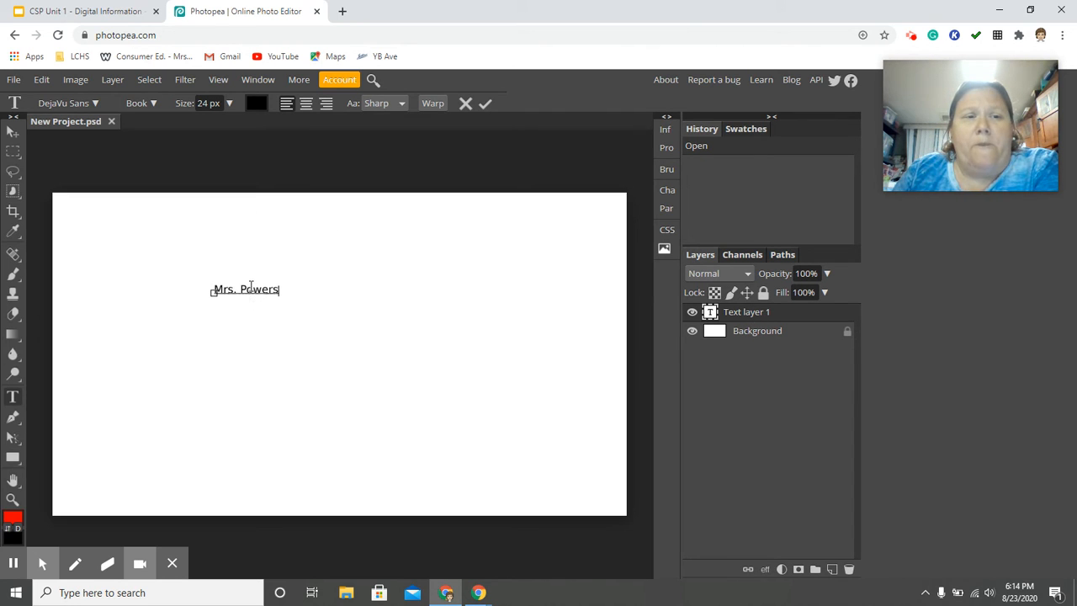
# Set the name text's font to Distant Galaxy and its size to 150 px.
pyautogui.tripleClick(252, 288)
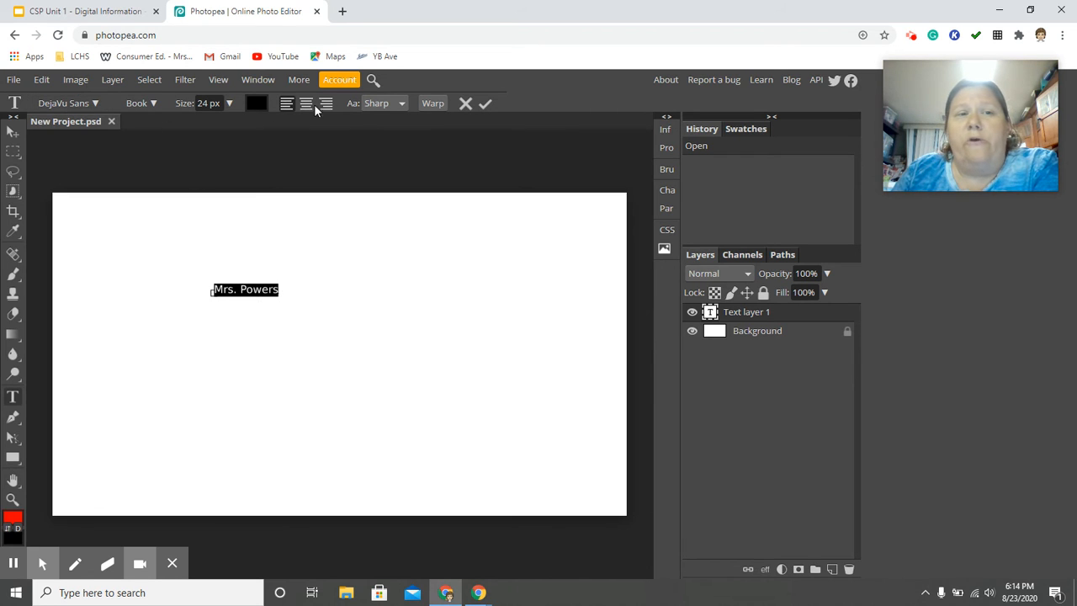
pyautogui.click(95, 104)
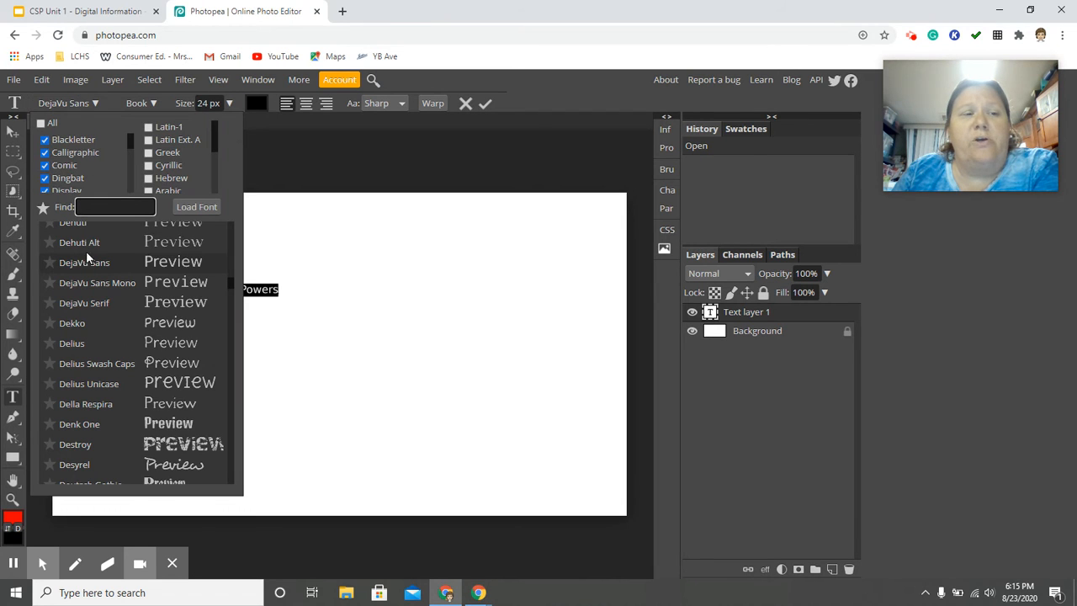
pyautogui.scroll(-2, 91, 330)
pyautogui.scroll(-1, 91, 328)
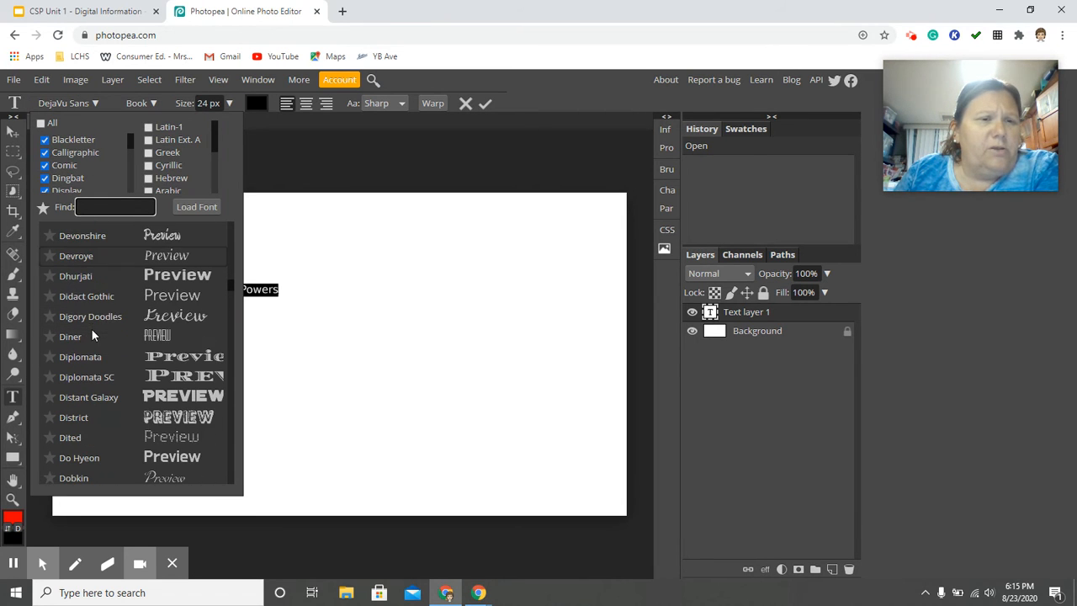
pyautogui.click(162, 404)
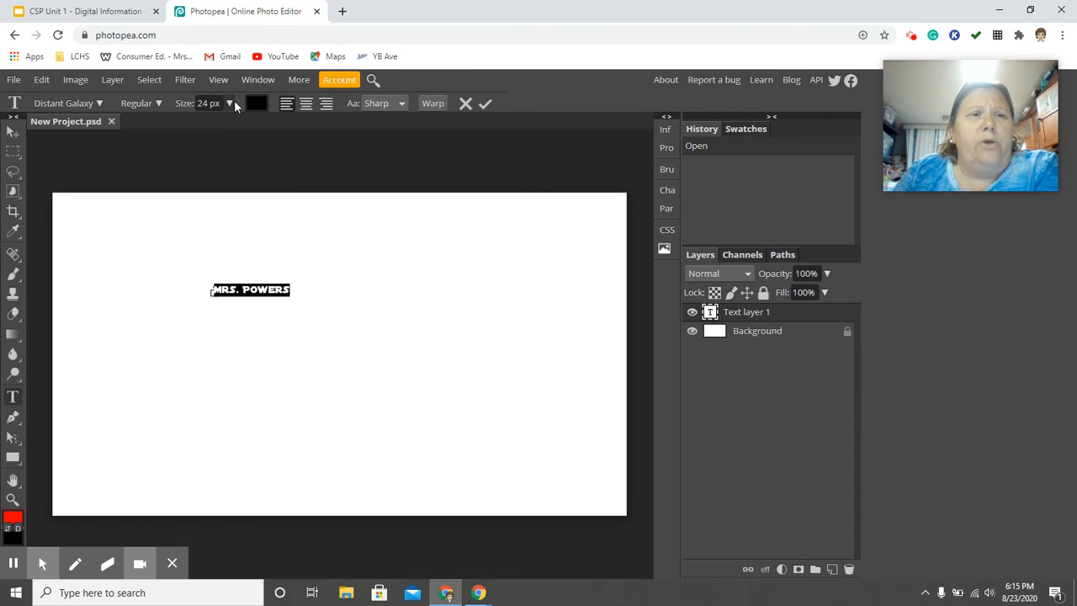
pyautogui.click(232, 103)
pyautogui.moveTo(209, 131); pyautogui.dragTo(235, 123)
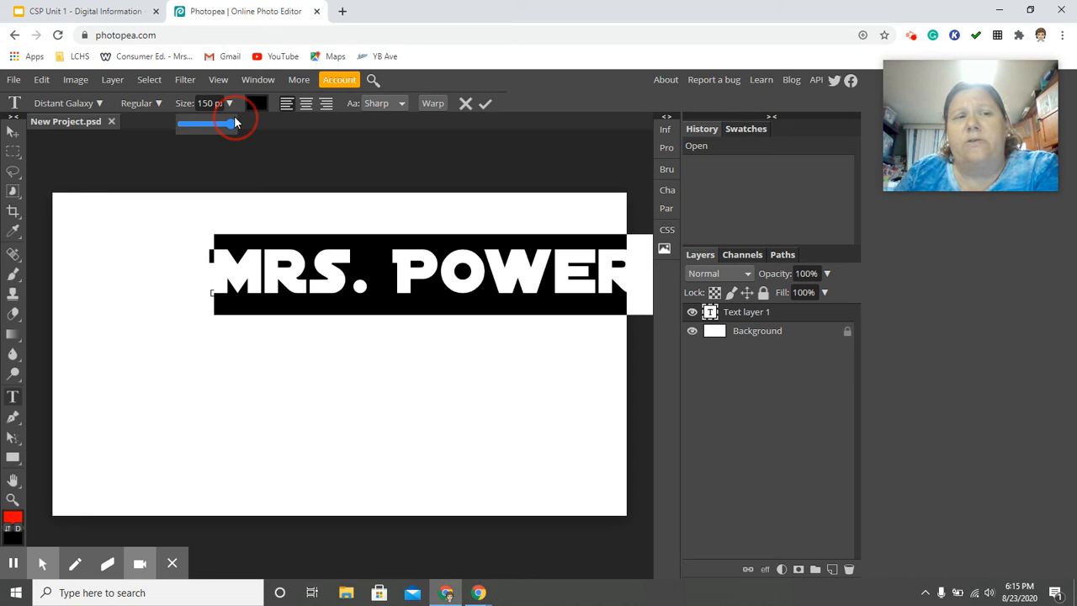
pyautogui.moveTo(236, 123); pyautogui.dragTo(236, 123)
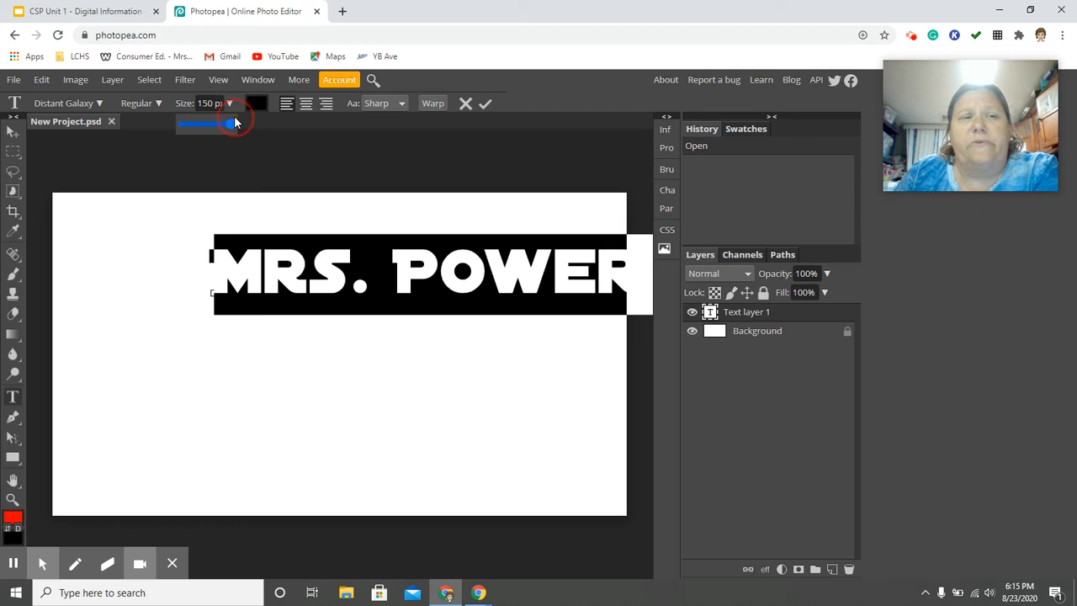
# Move the name text to the middle of the canvas so the whole name fits.
pyautogui.click(12, 133)
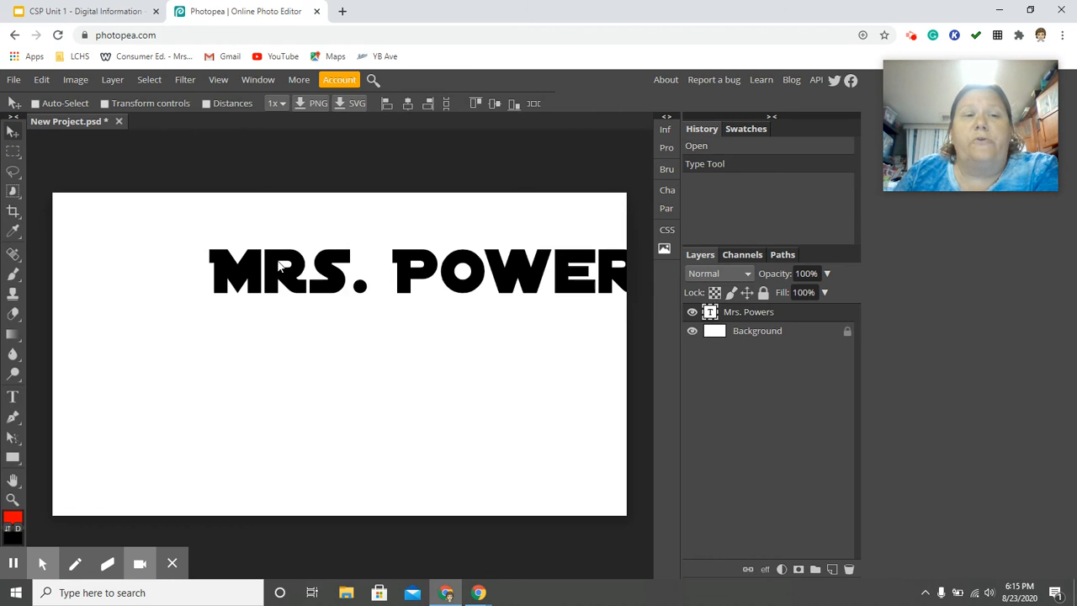
pyautogui.moveTo(524, 283); pyautogui.dragTo(429, 376)
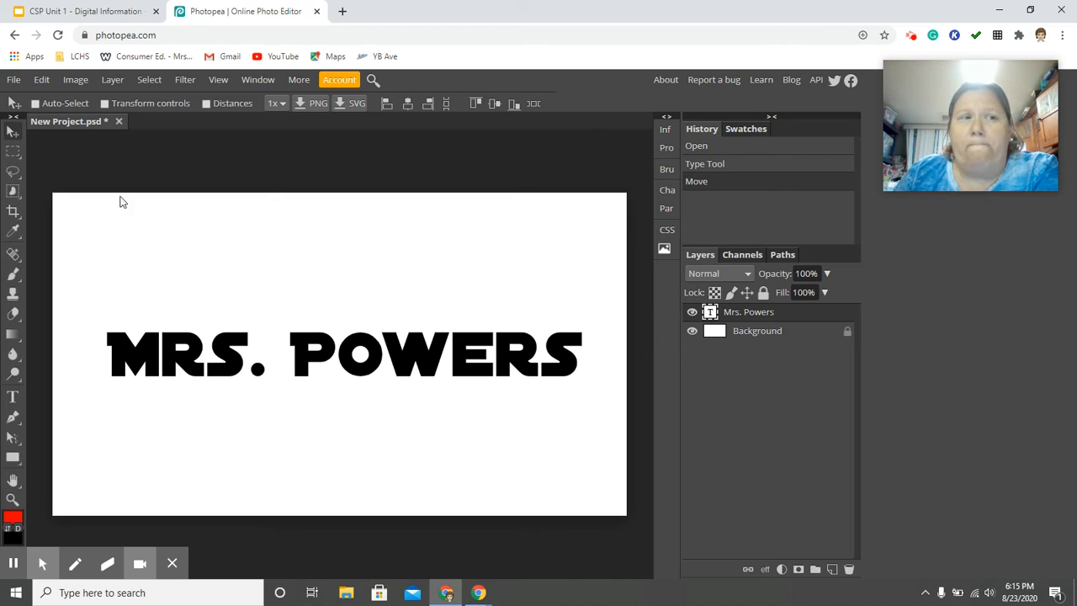
pyautogui.click(13, 397)
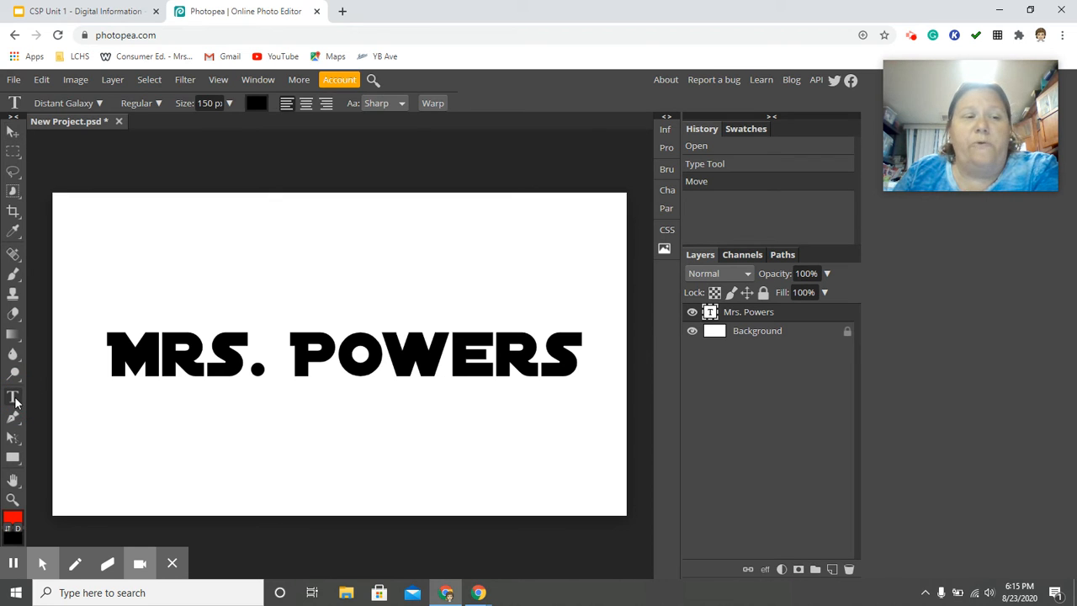
pyautogui.click(13, 132)
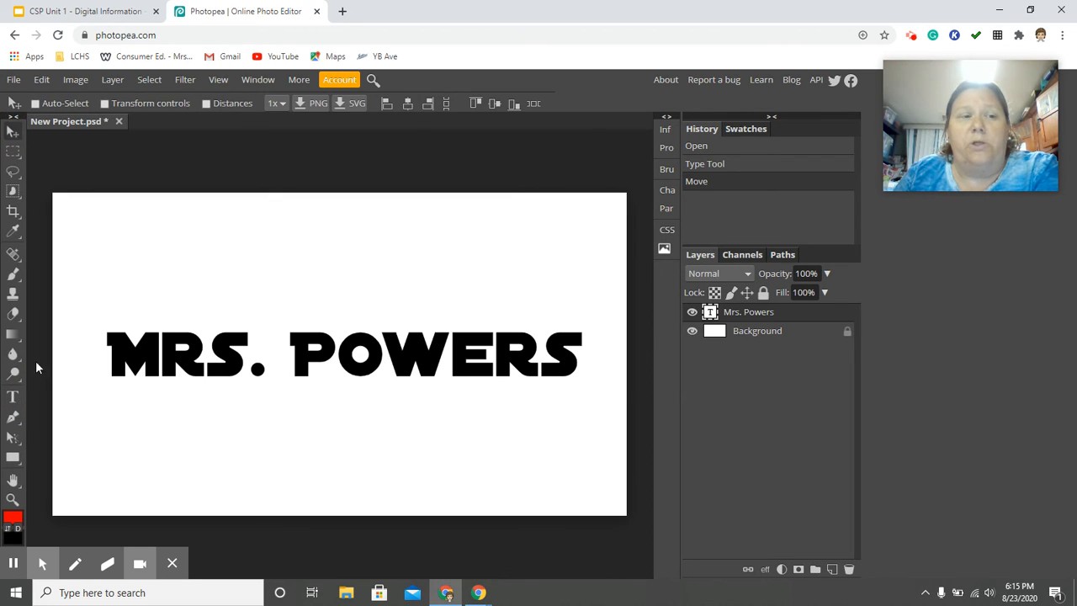
pyautogui.click(12, 397)
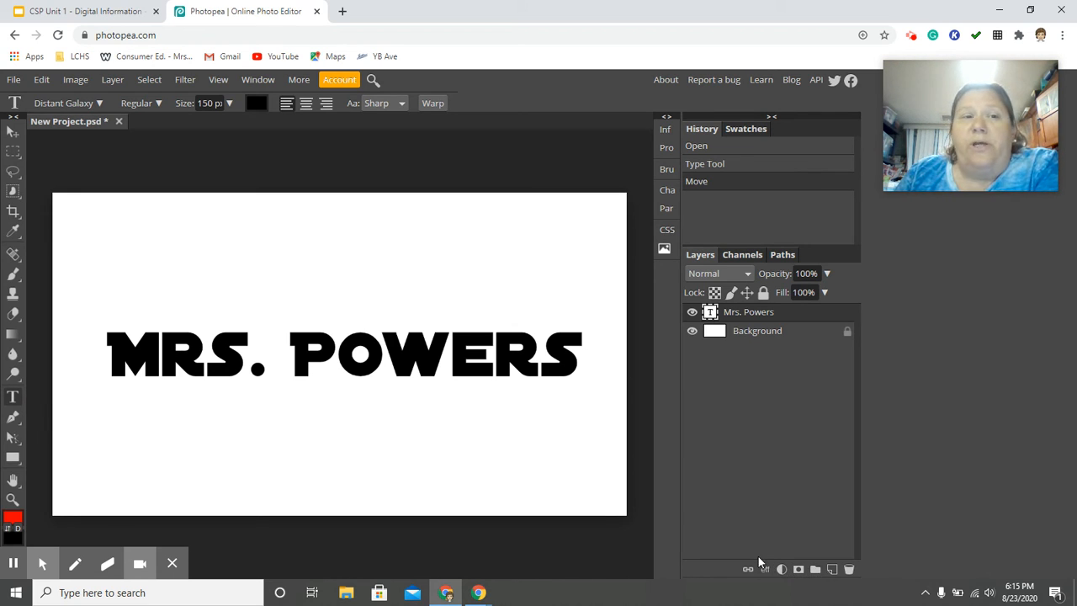
# Adjust the name text's position slightly down and to the left near the canvas center.
pyautogui.click(13, 132)
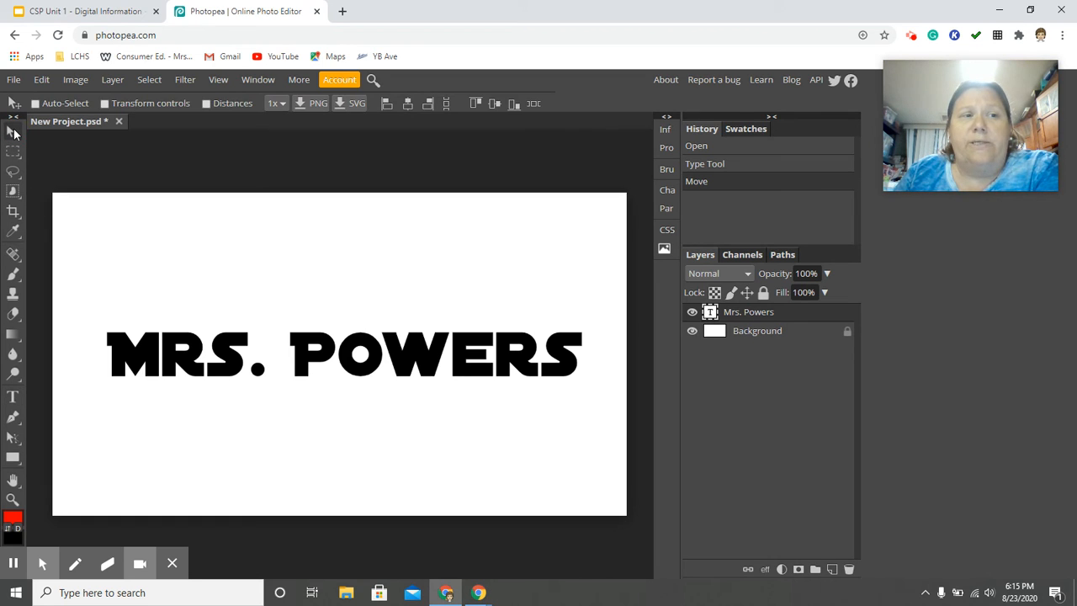
pyautogui.moveTo(316, 363)
pyautogui.mouseDown()
pyautogui.moveTo(325, 356)
pyautogui.moveTo(312, 277)
pyautogui.moveTo(332, 370)
pyautogui.mouseUp()
pyautogui.moveTo(476, 358); pyautogui.dragTo(404, 366)
pyautogui.moveTo(336, 366); pyautogui.dragTo(433, 371)
pyautogui.moveTo(502, 373); pyautogui.dragTo(470, 374)
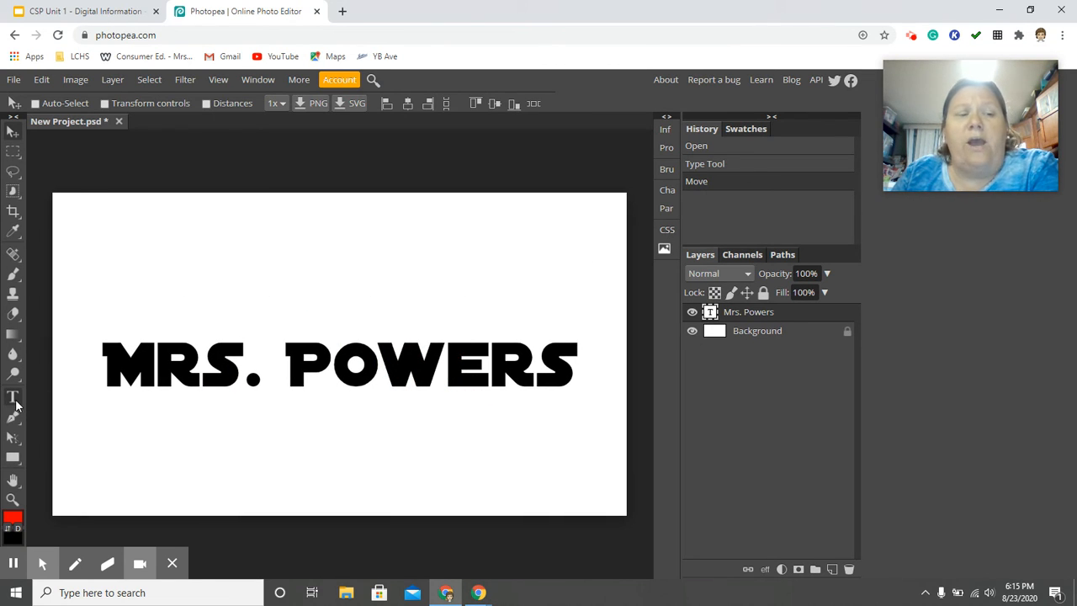
# Try to recolor the whole name text purple with hex value 7a2883.
pyautogui.click(14, 401)
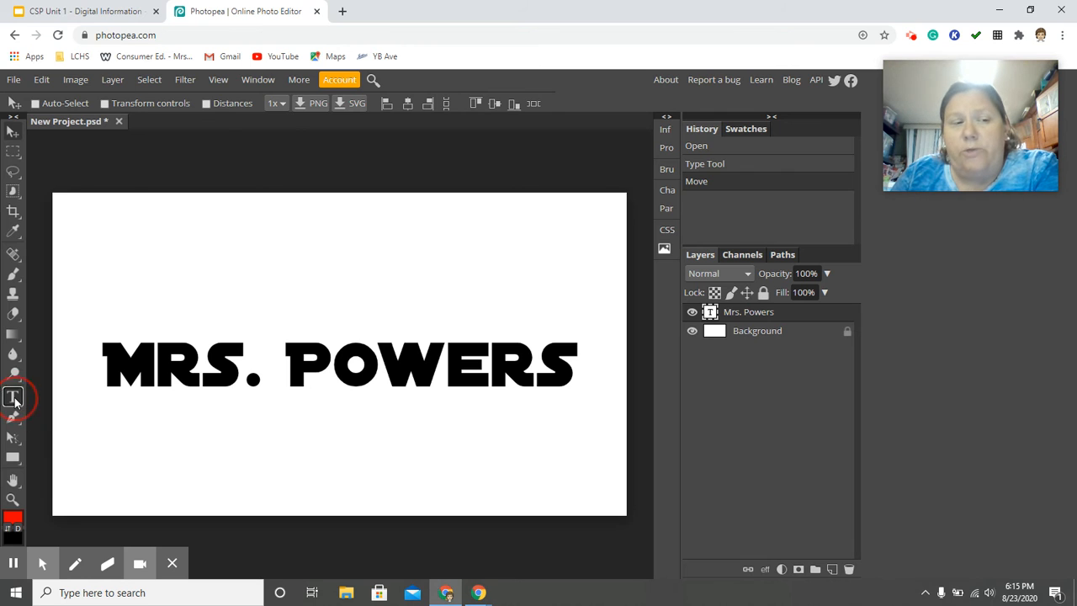
pyautogui.moveTo(108, 365); pyautogui.dragTo(608, 360)
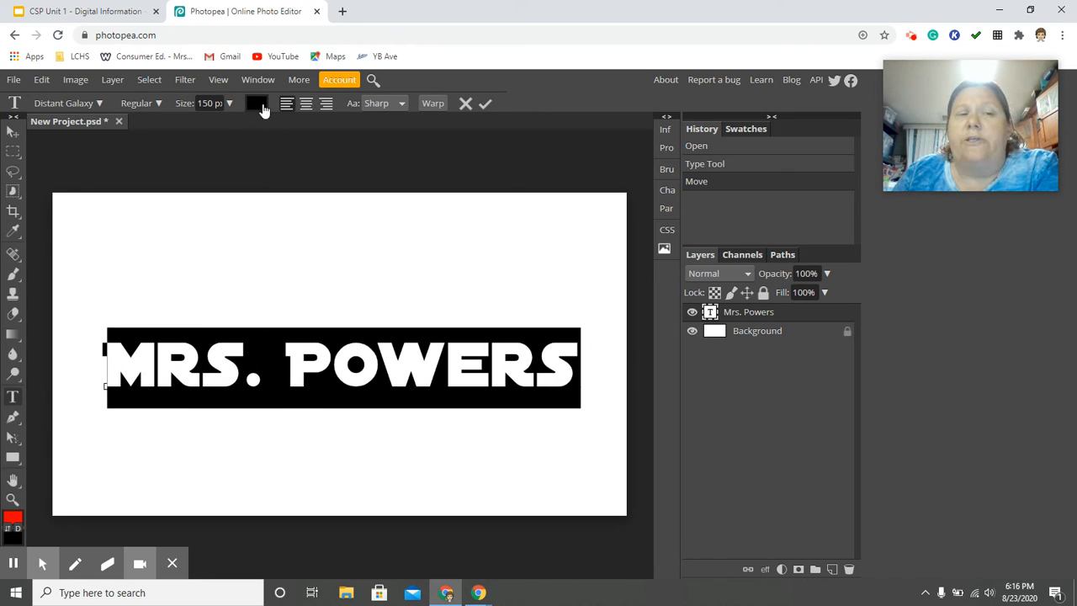
pyautogui.click(259, 111)
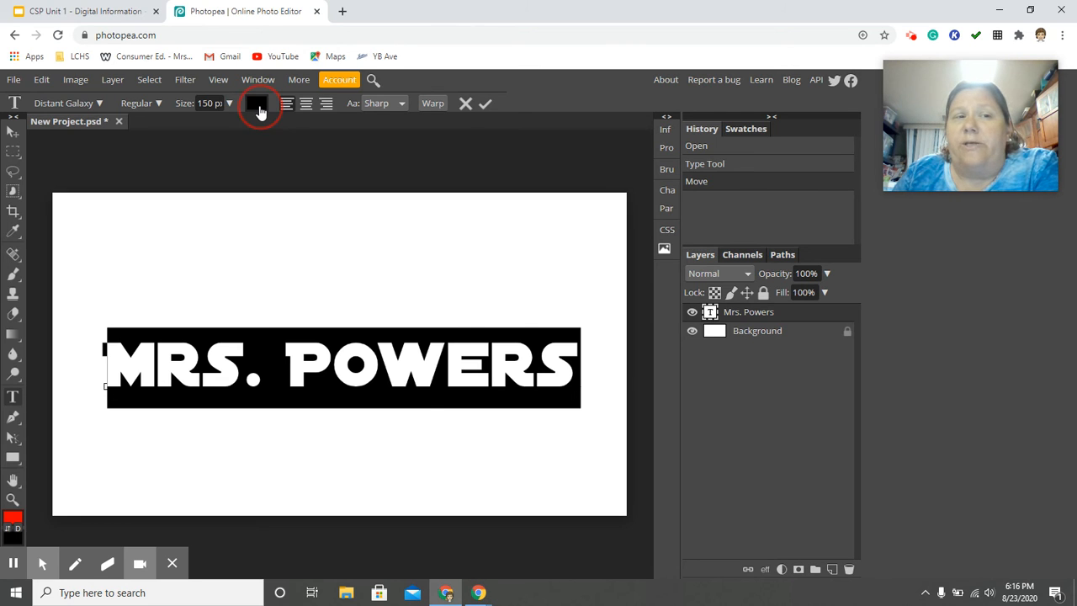
pyautogui.click(253, 280)
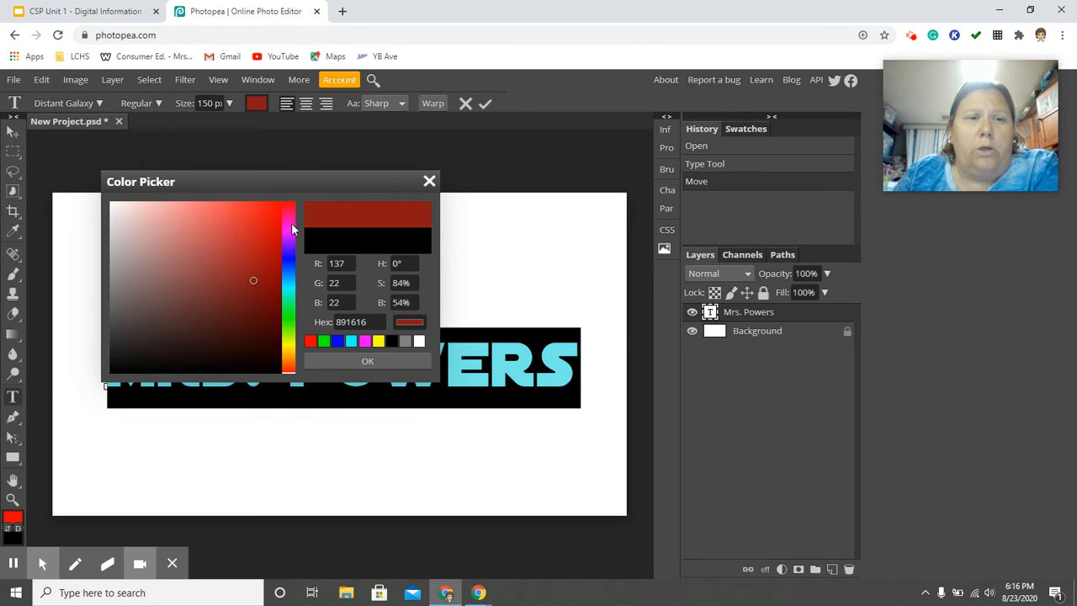
pyautogui.click(289, 232)
pyautogui.click(255, 278)
pyautogui.moveTo(254, 282)
pyautogui.mouseDown()
pyautogui.moveTo(250, 301)
pyautogui.moveTo(228, 284)
pyautogui.mouseUp()
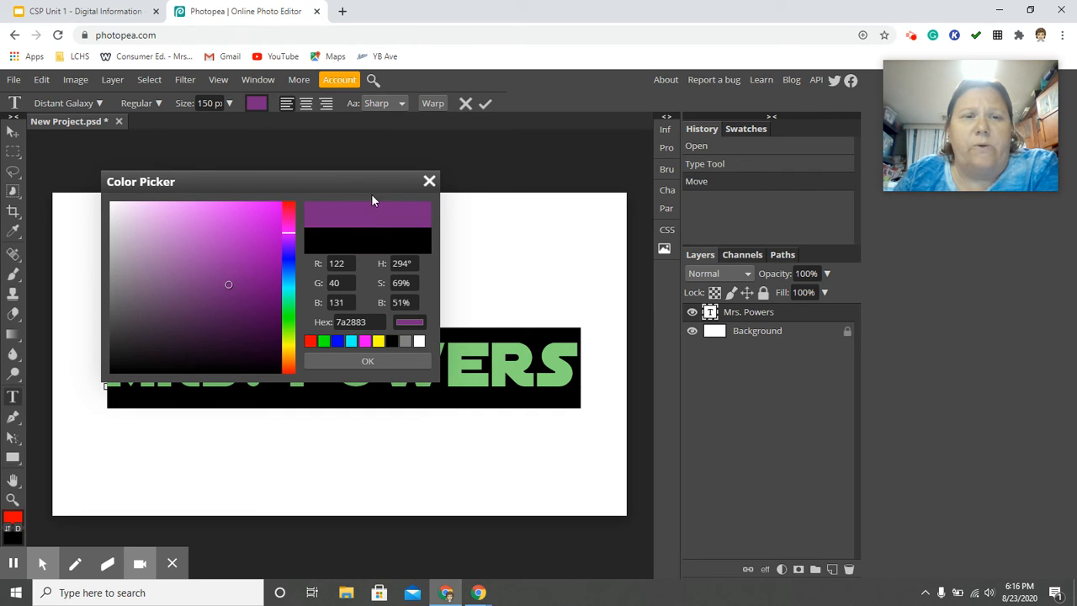
pyautogui.click(428, 183)
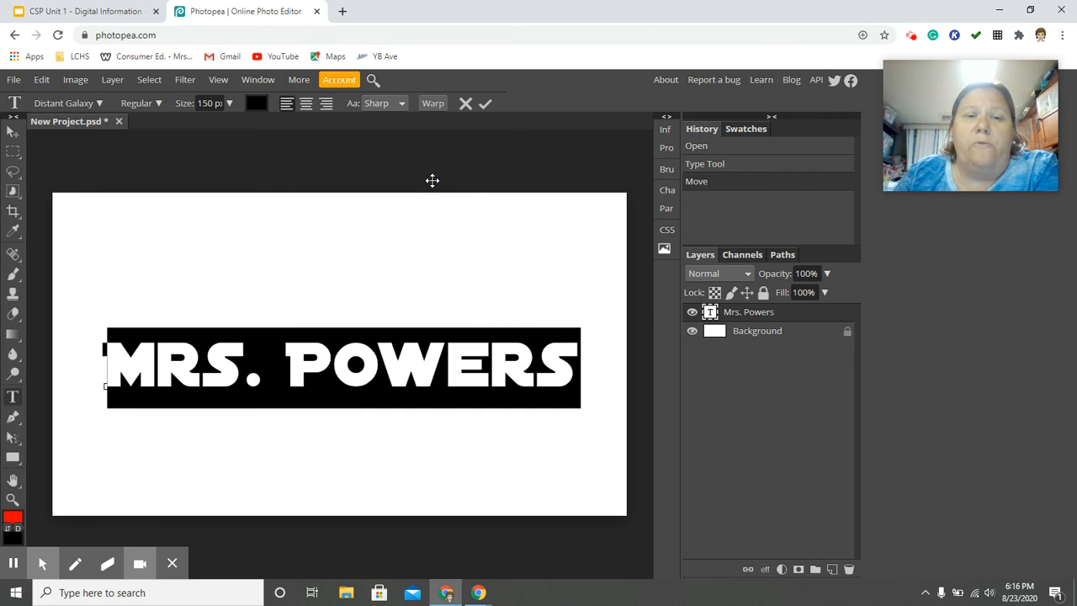
pyautogui.click(369, 370)
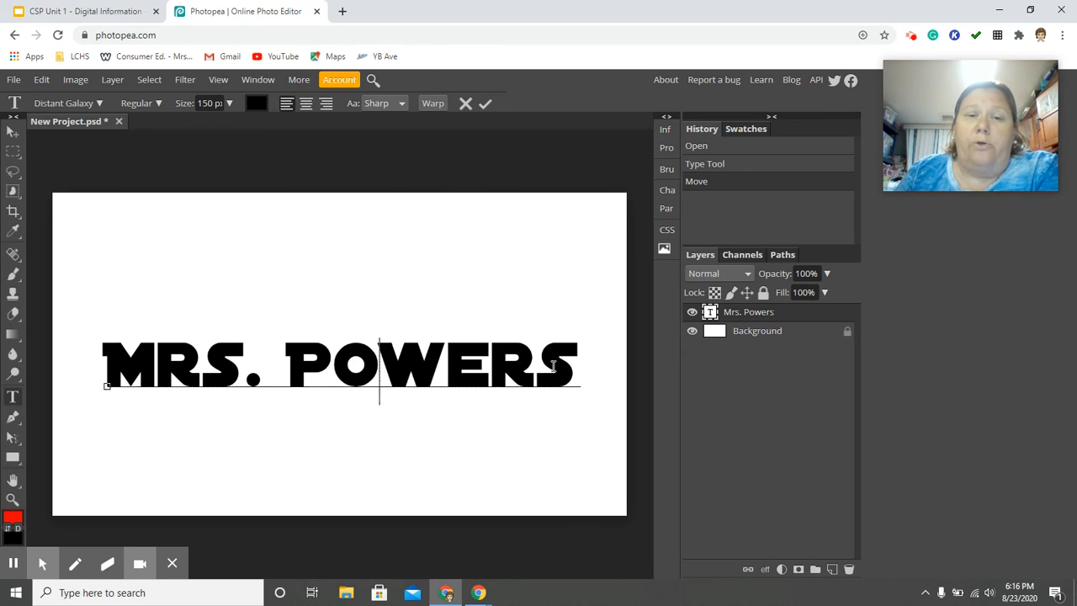
# Recolor the whole name text purple with hex value 7c1a87.
pyautogui.moveTo(579, 366); pyautogui.dragTo(90, 342)
pyautogui.click(255, 103)
pyautogui.moveTo(257, 252); pyautogui.dragTo(248, 282)
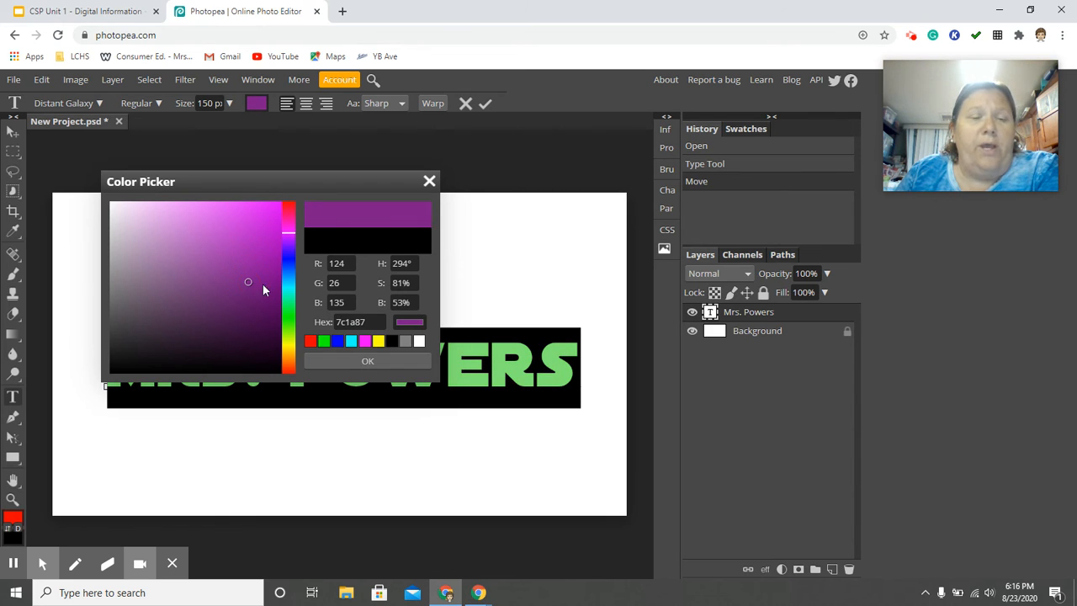
pyautogui.click(367, 363)
pyautogui.click(354, 374)
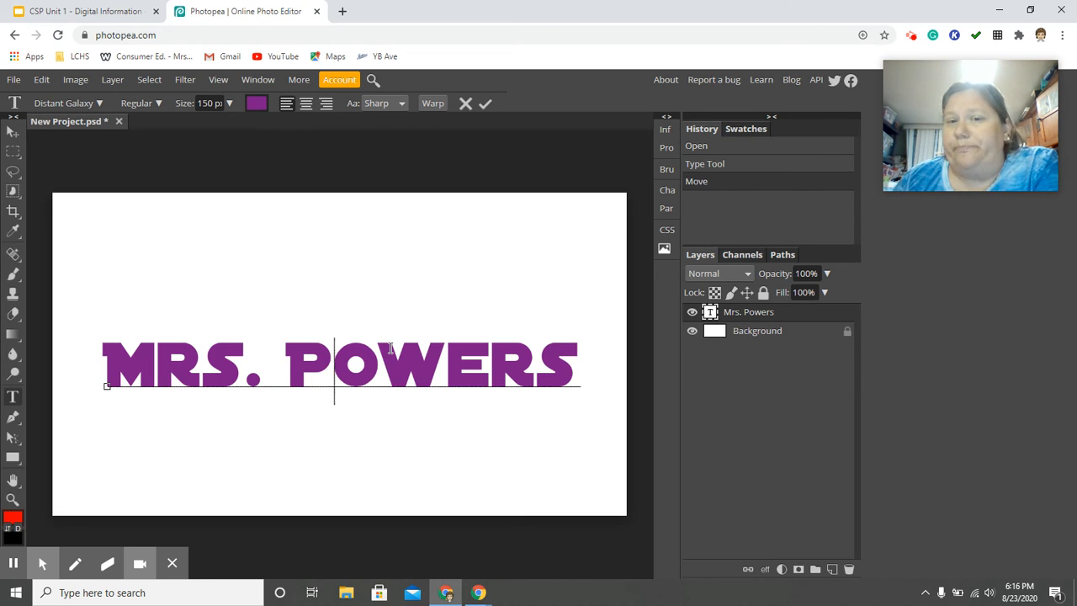
# Add a Stroke layer style to the name text and set its color to black, hex 000000.
pyautogui.click(765, 570)
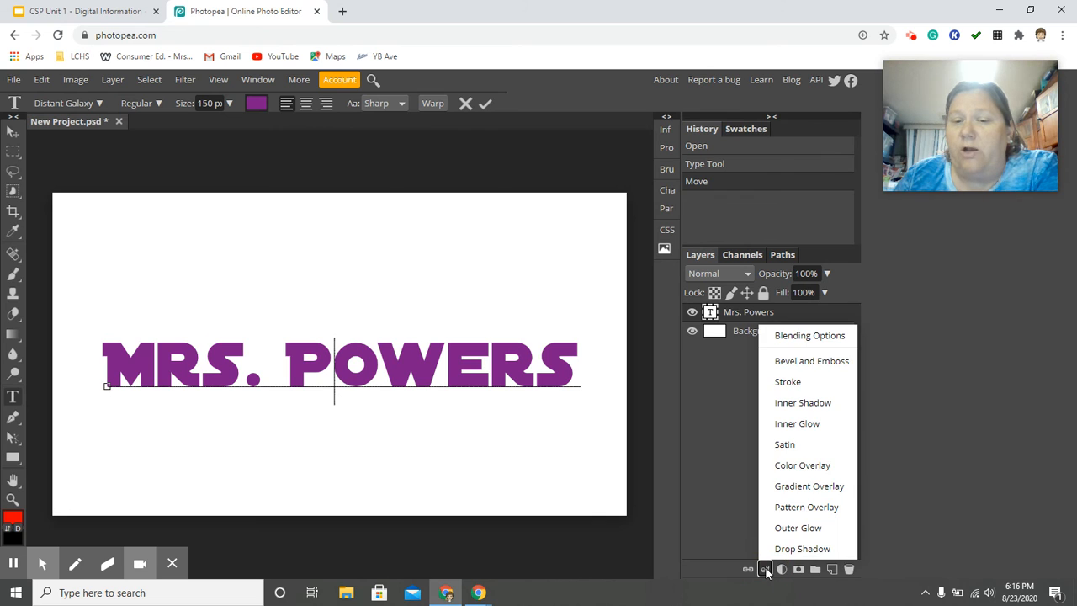
pyautogui.click(786, 389)
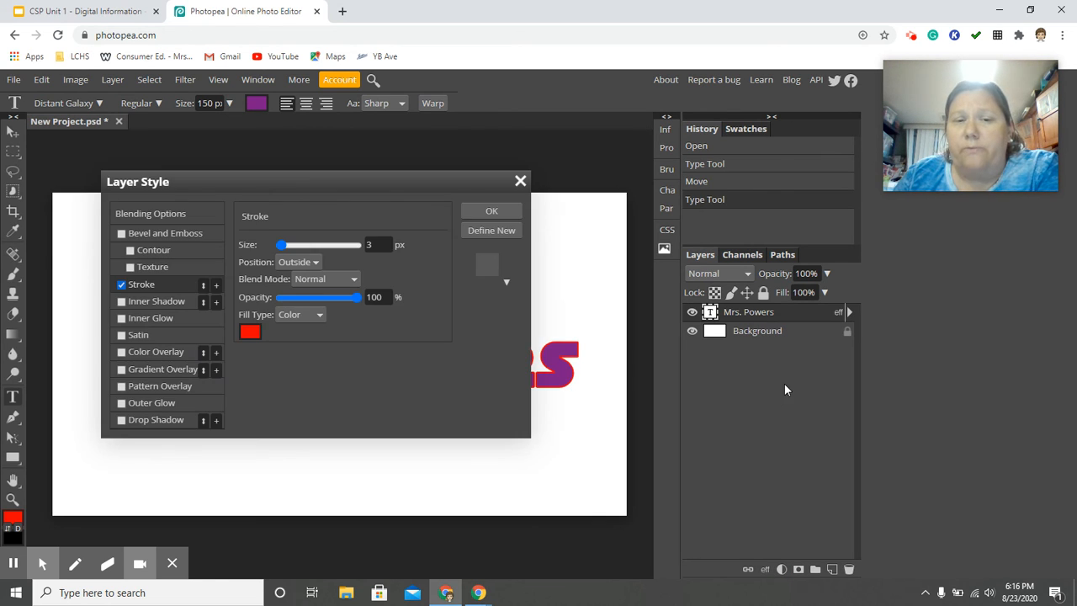
pyautogui.moveTo(181, 187); pyautogui.dragTo(505, 233)
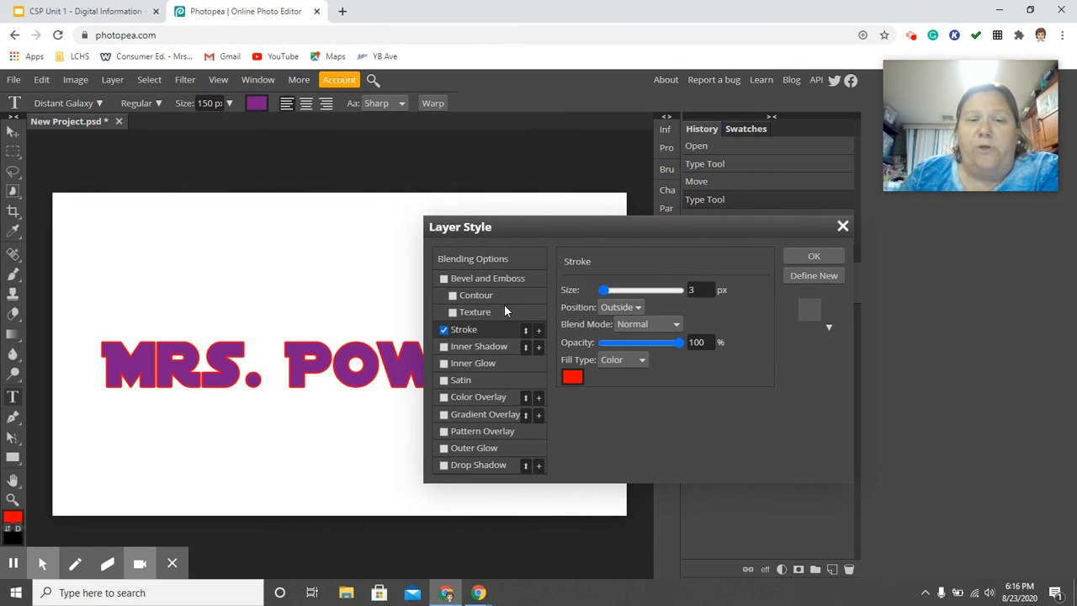
pyautogui.click(572, 376)
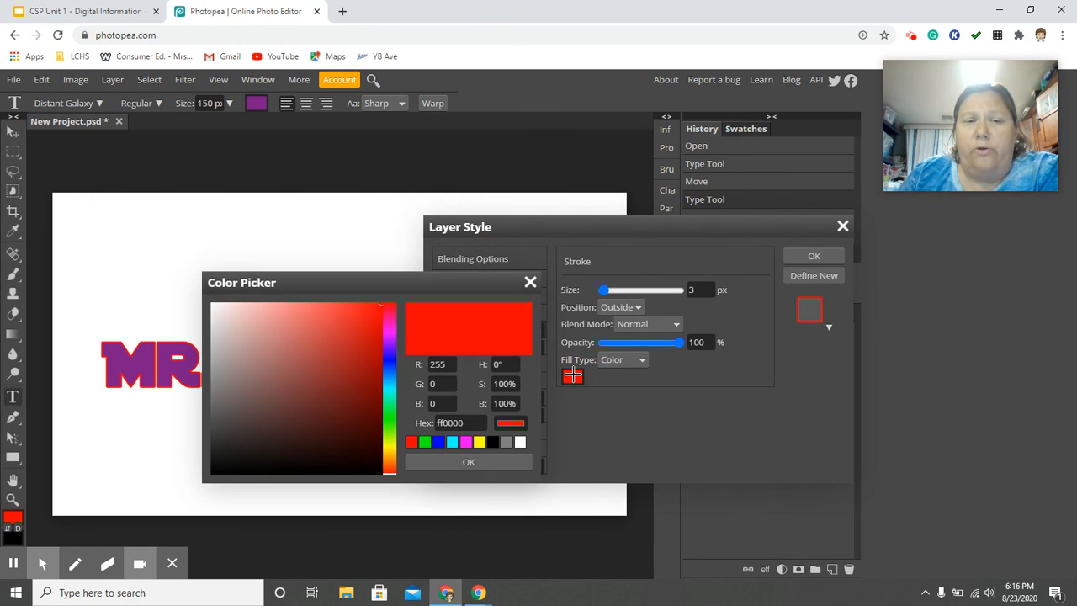
pyautogui.moveTo(294, 356)
pyautogui.mouseDown()
pyautogui.moveTo(192, 474)
pyautogui.moveTo(187, 500)
pyautogui.mouseUp()
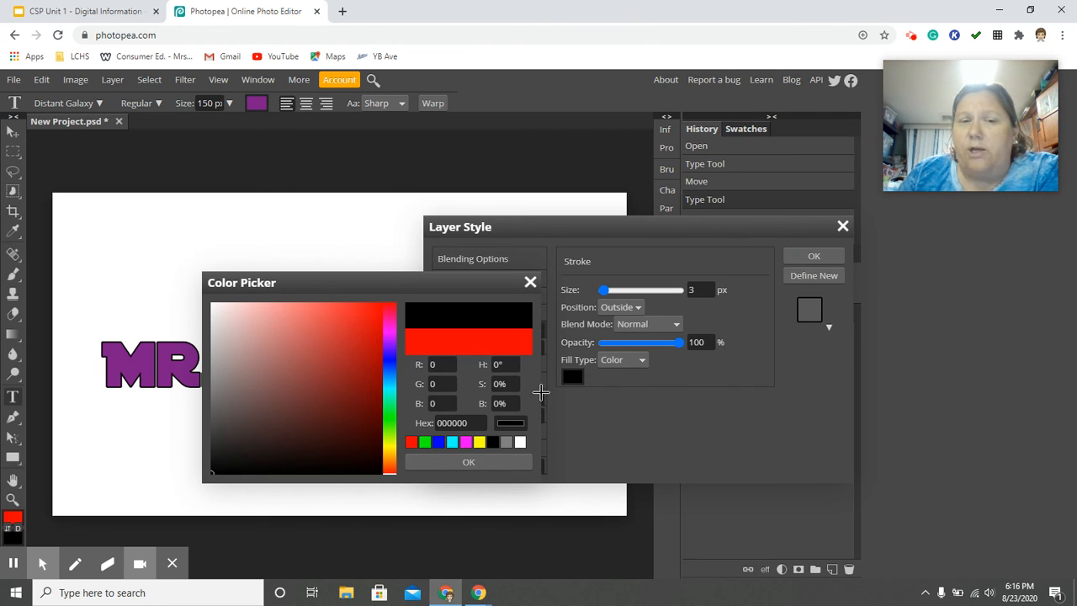
pyautogui.click(468, 464)
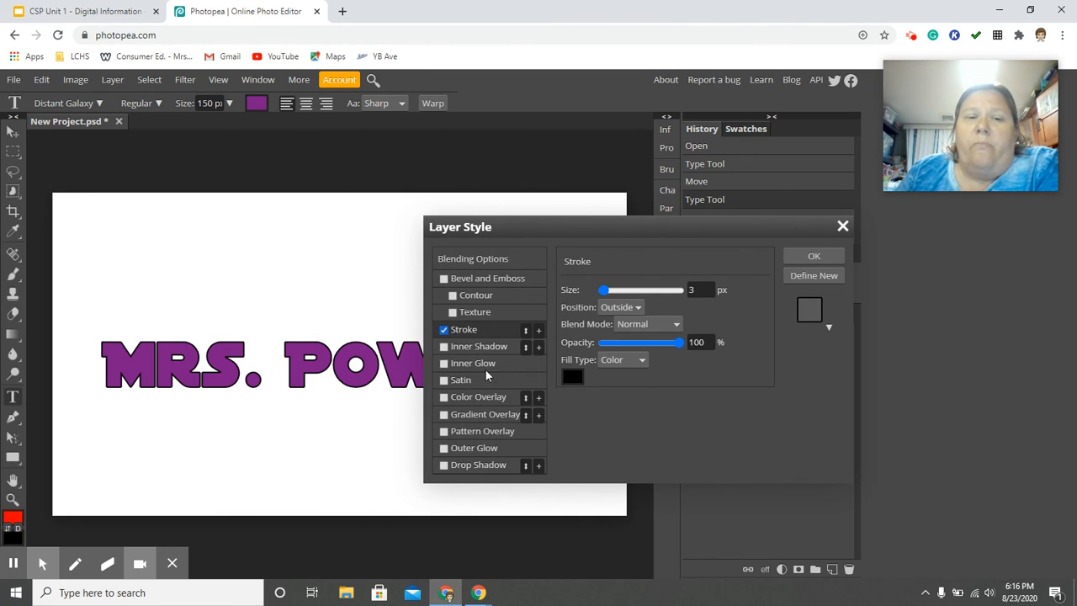
# Enable the Bevel and Emboss and Drop Shadow effects on the name text.
pyautogui.click(459, 280)
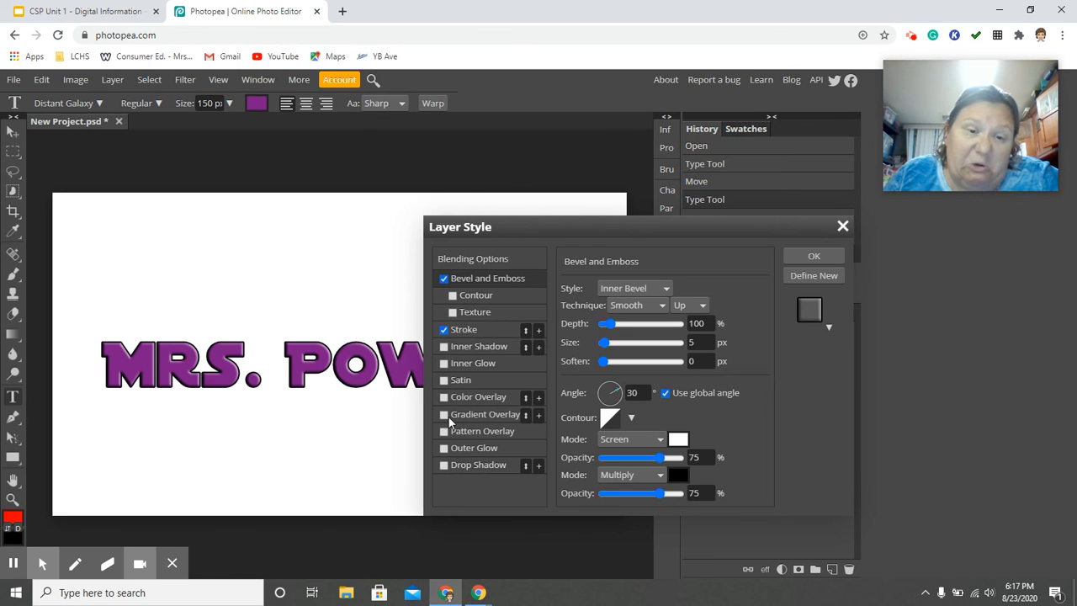
pyautogui.click(444, 466)
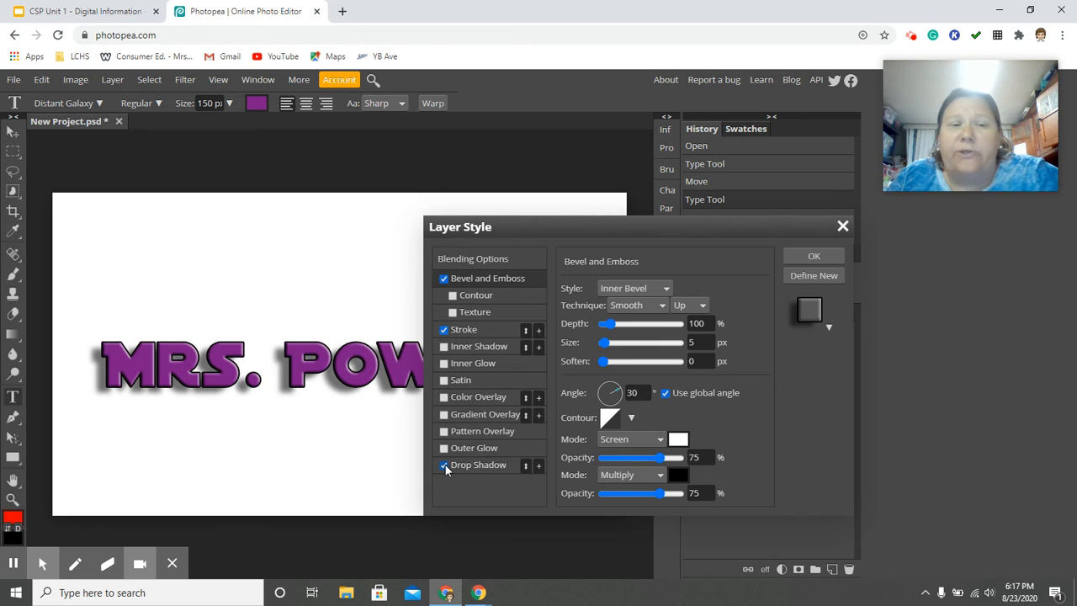